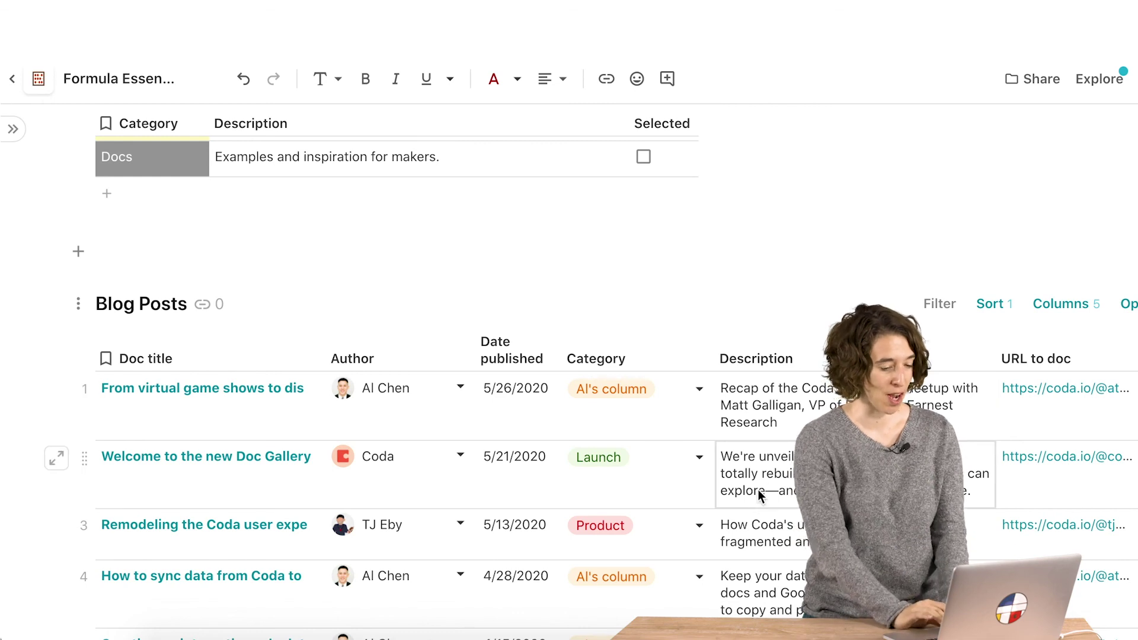
{"action": "scroll", "coordinate": [755, 498], "scroll_direction": "down", "scroll_amount": 2}
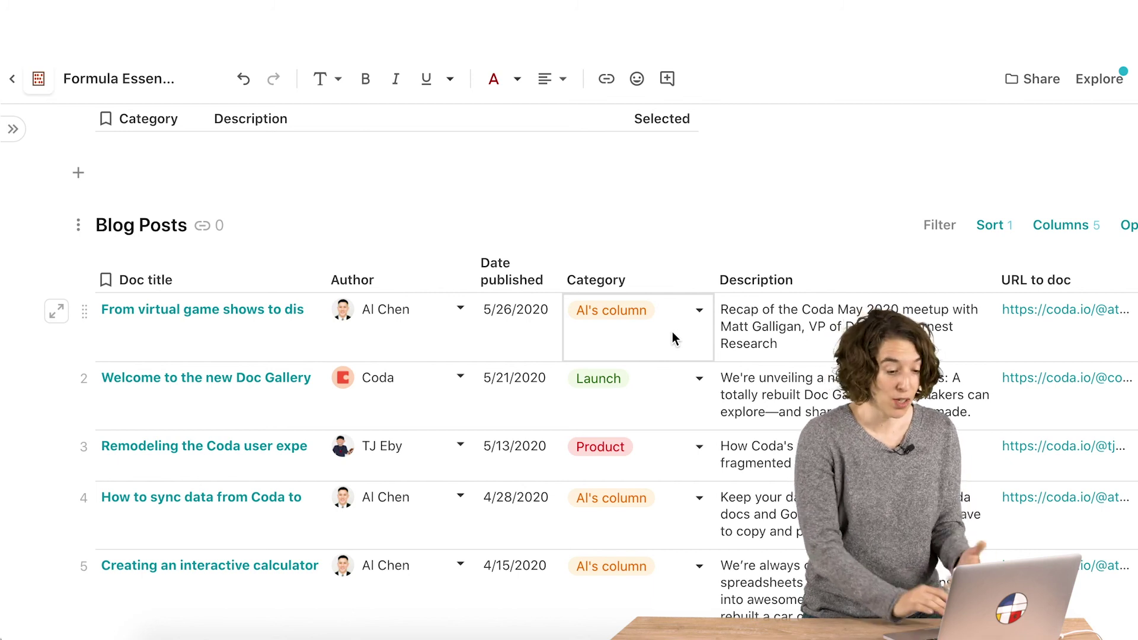
Write the formula Blog Posts.Filter(Category = Al's column) on an empty line
{"action": "scroll", "coordinate": [673, 332], "scroll_direction": "down", "scroll_amount": 5}
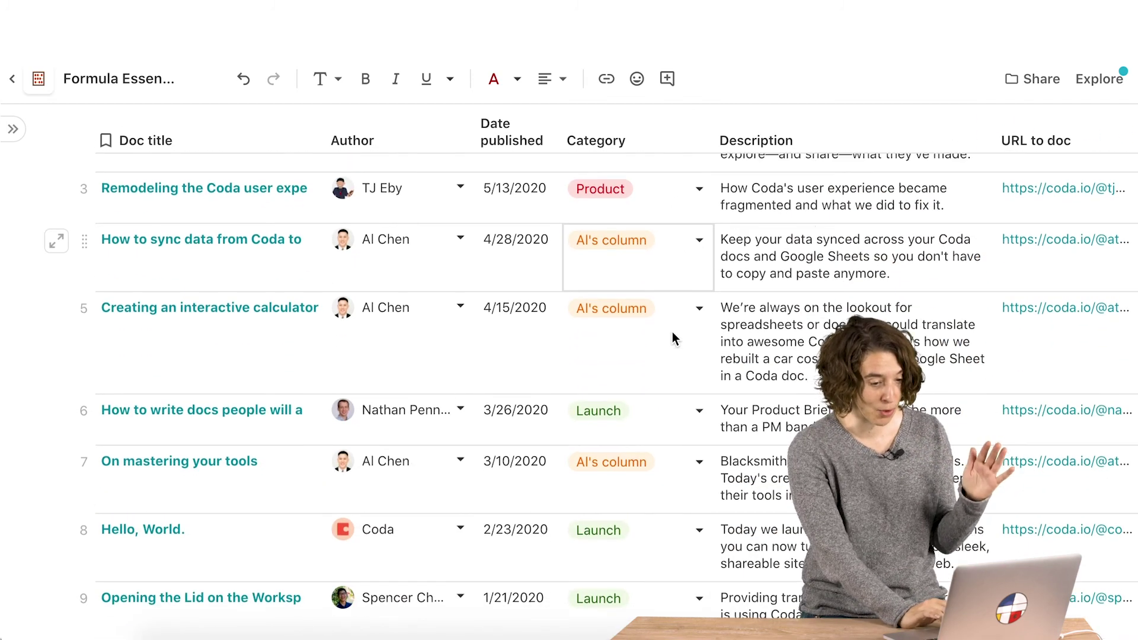
{"action": "scroll", "coordinate": [673, 332], "scroll_direction": "up", "scroll_amount": 5}
{"action": "scroll", "coordinate": [673, 332], "scroll_direction": "up", "scroll_amount": 1}
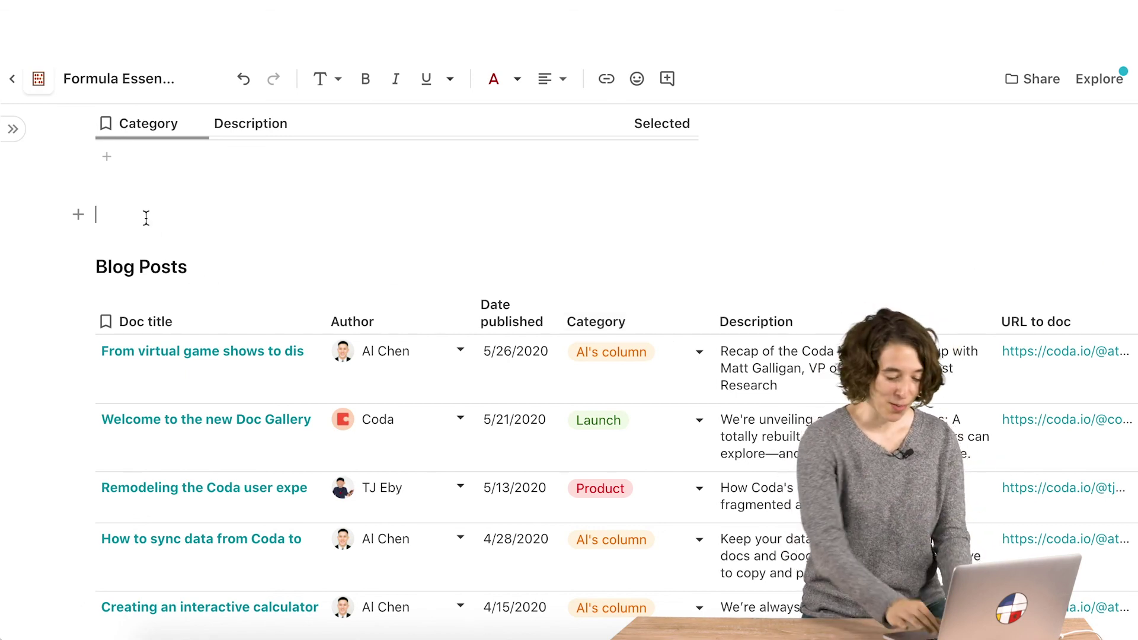
{"action": "type", "text": "="}
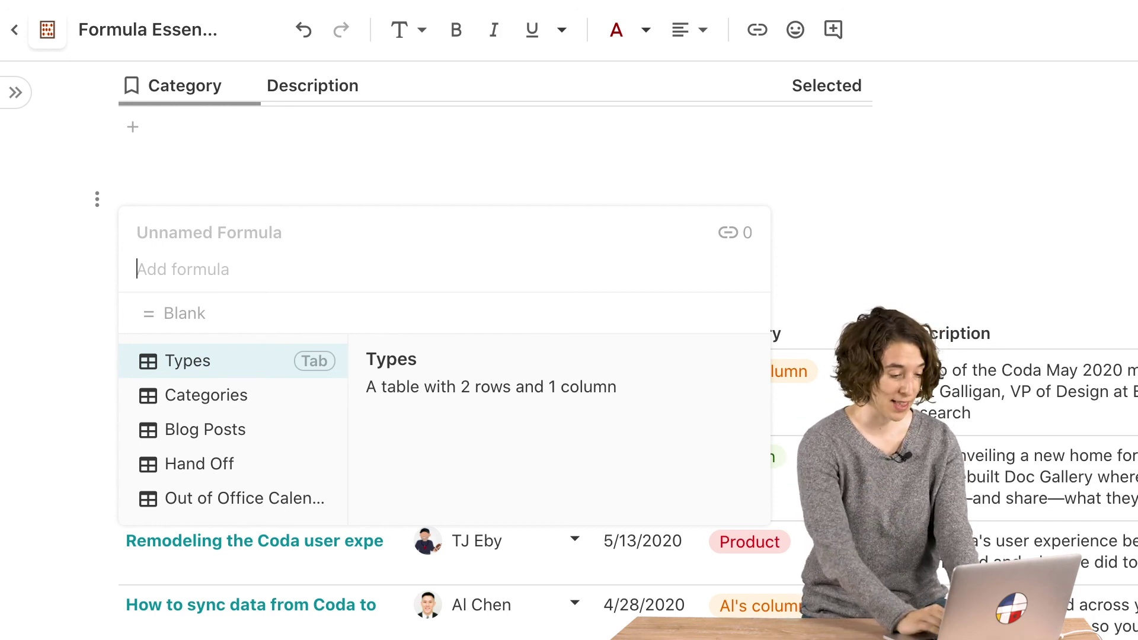
{"action": "type", "text": "blog"}
{"action": "key", "text": "Tab"}
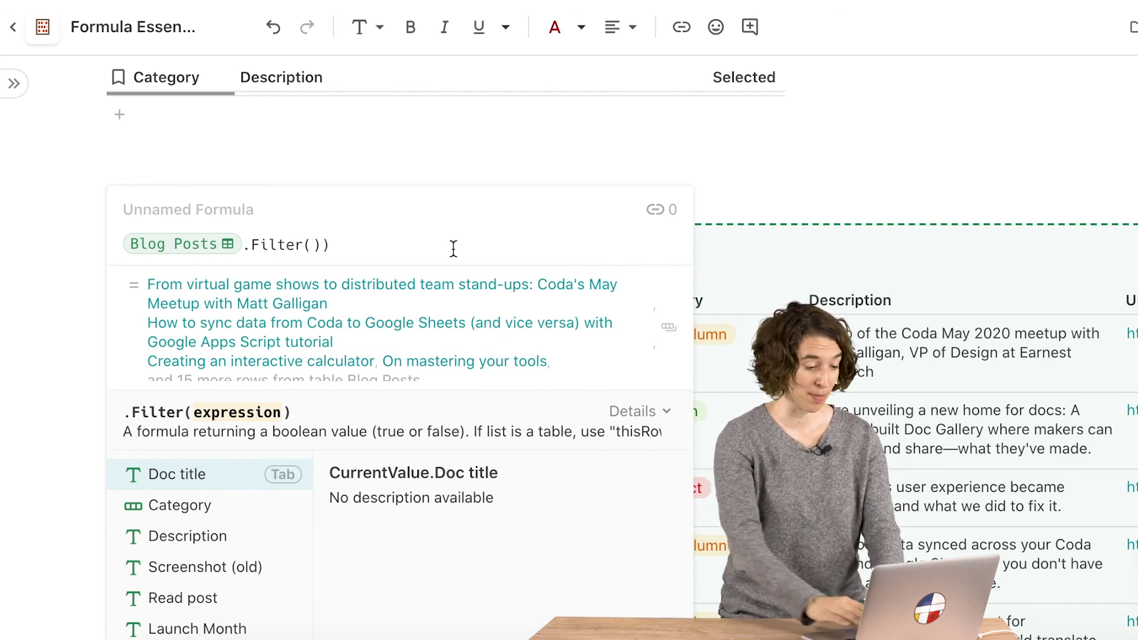
{"action": "type", "text": "category"}
{"action": "key", "text": "Tab"}
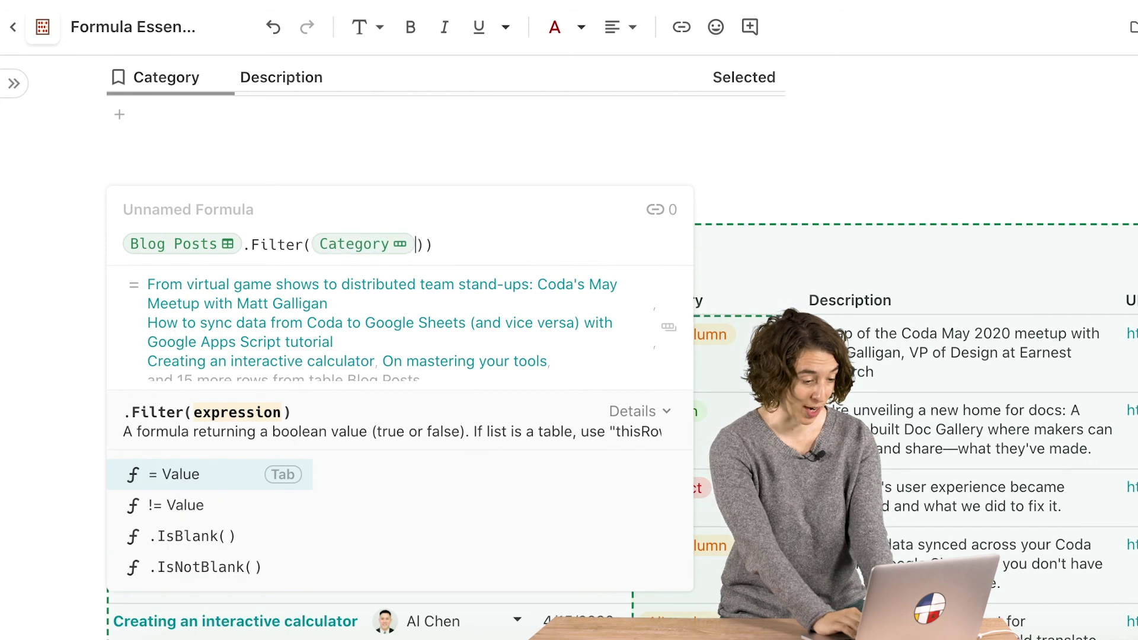
{"action": "key", "text": "Tab"}
{"action": "key", "text": "Tab"}
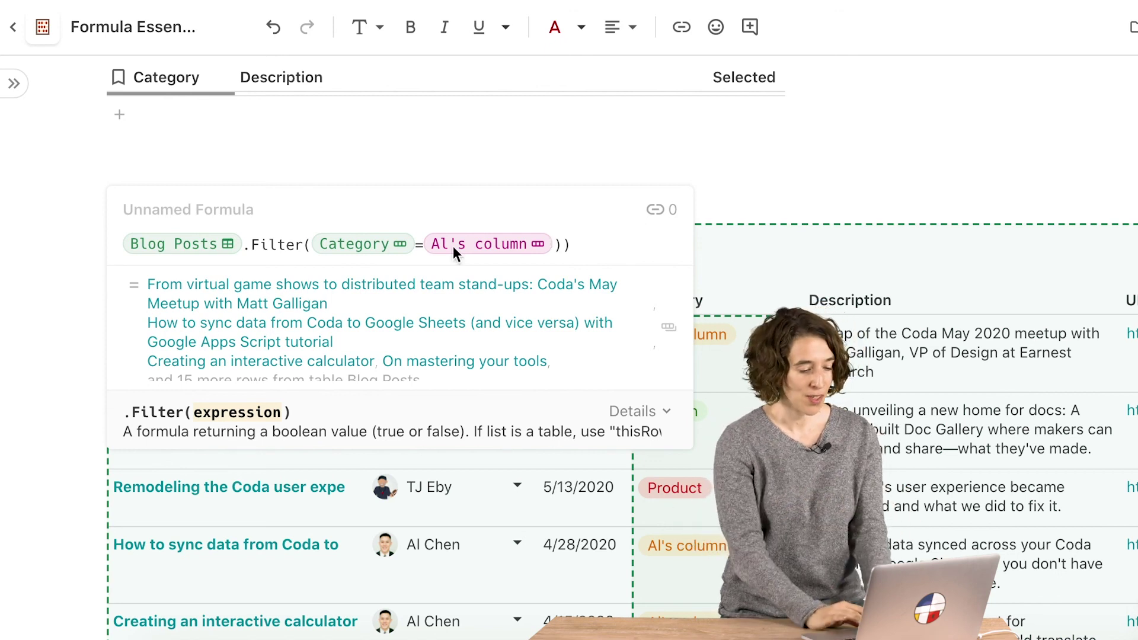
Exit the formula and scroll the Blog Posts table right to inspect its Featured checkboxes
{"action": "left_click", "coordinate": [774, 182]}
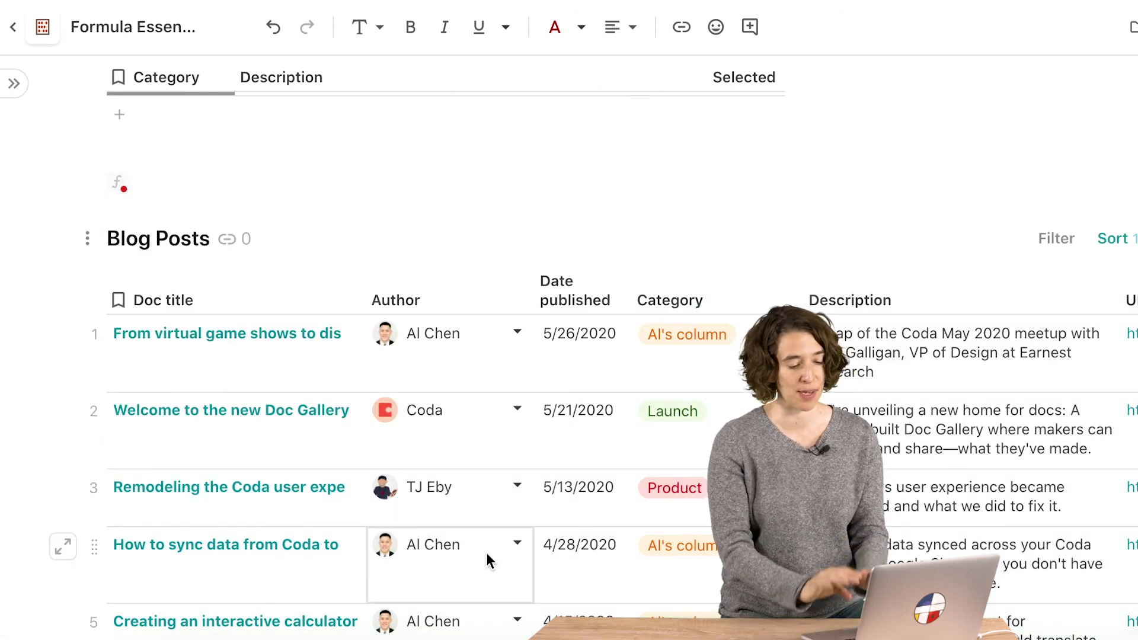
{"action": "scroll", "coordinate": [487, 553], "scroll_direction": "down", "scroll_amount": 2}
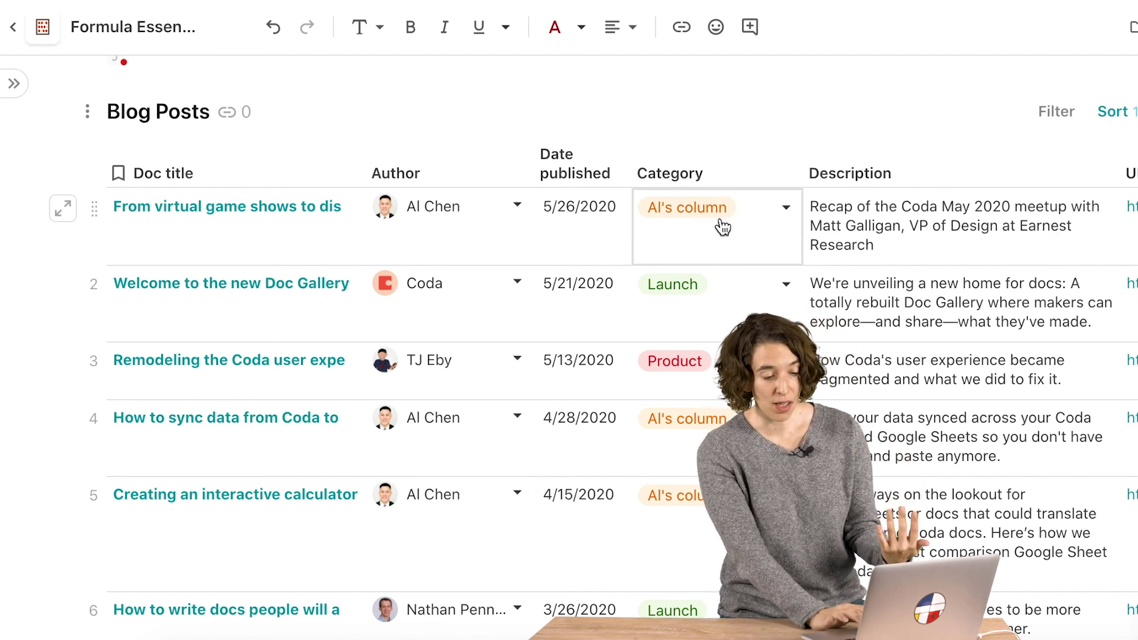
{"action": "scroll", "coordinate": [855, 254], "scroll_direction": "right", "scroll_amount": 4}
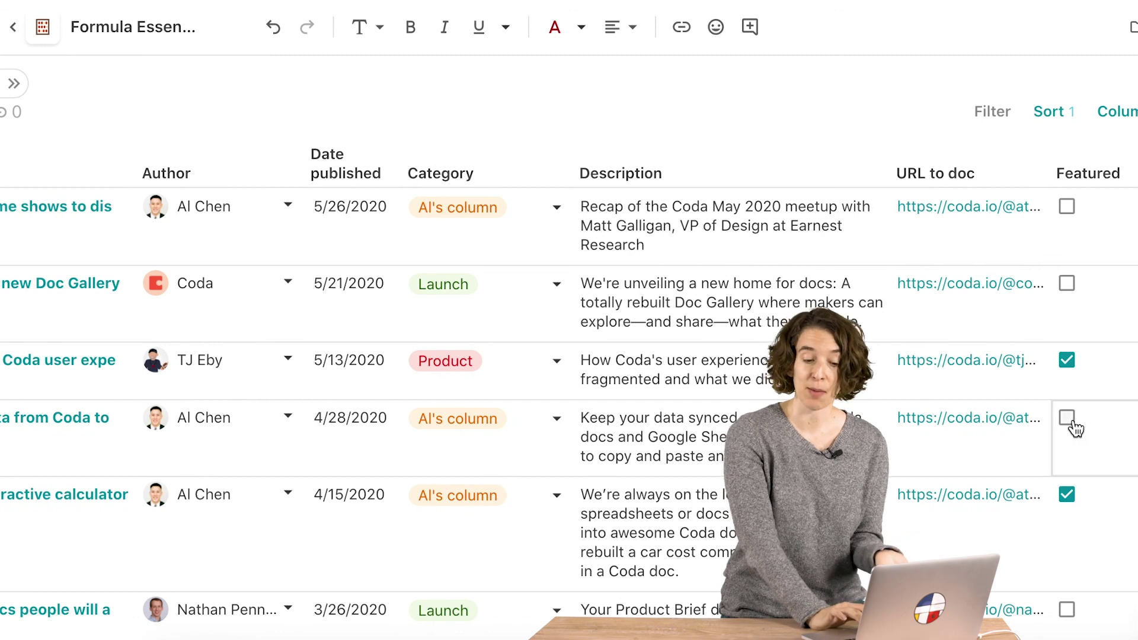
{"action": "scroll", "coordinate": [481, 427], "scroll_direction": "left", "scroll_amount": 3}
{"action": "scroll", "coordinate": [480, 427], "scroll_direction": "left", "scroll_amount": 2}
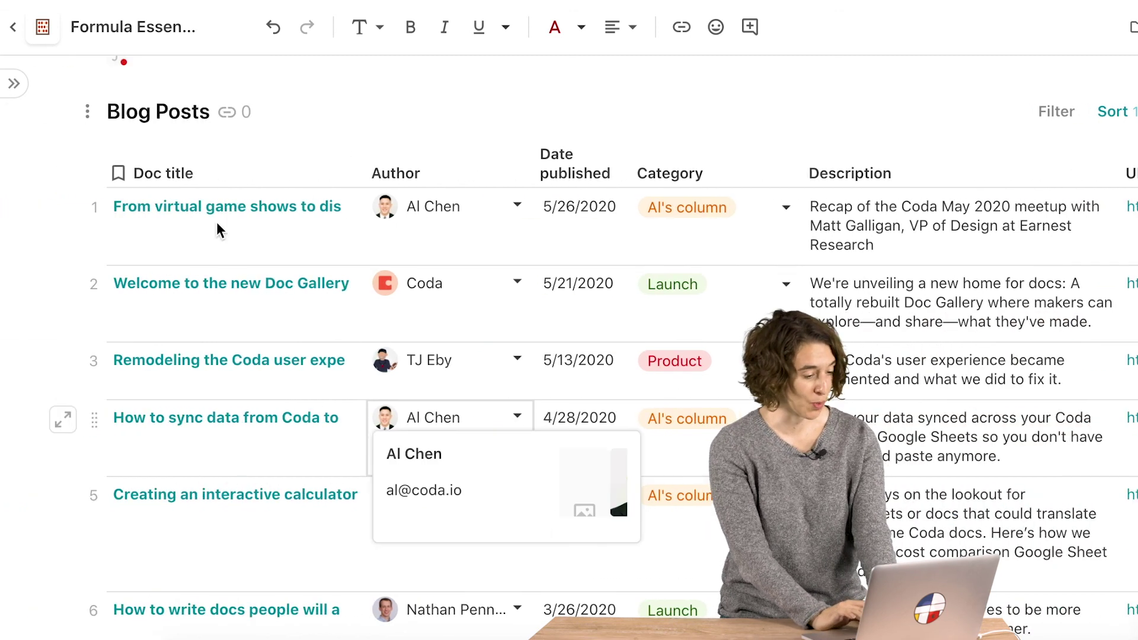
{"action": "scroll", "coordinate": [216, 223], "scroll_direction": "up", "scroll_amount": 2}
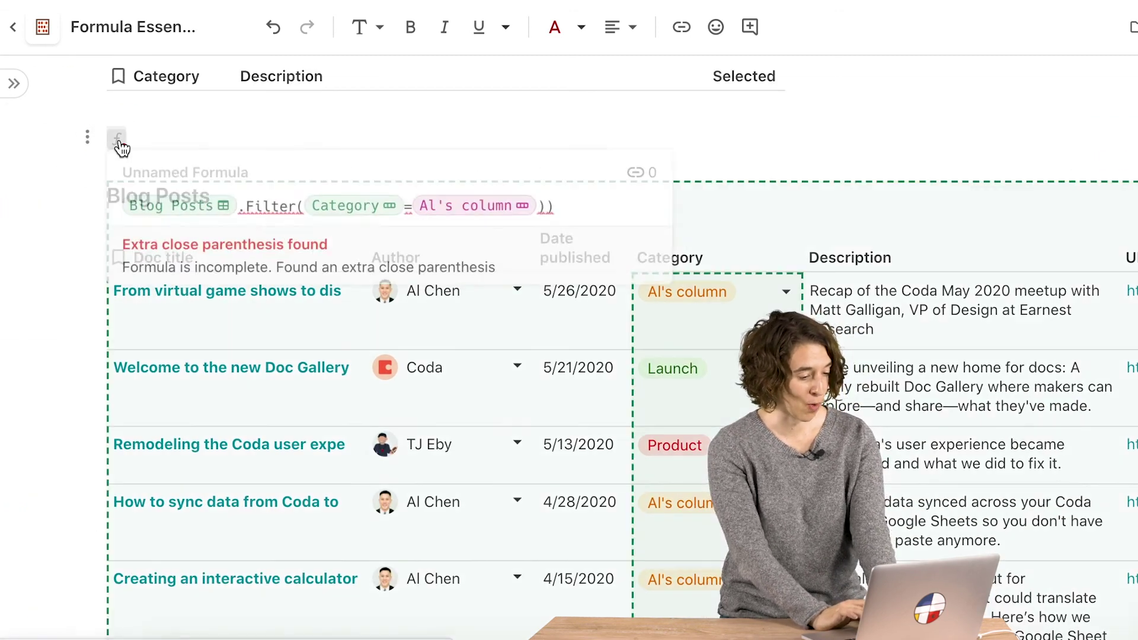
{"action": "left_click", "coordinate": [120, 146]}
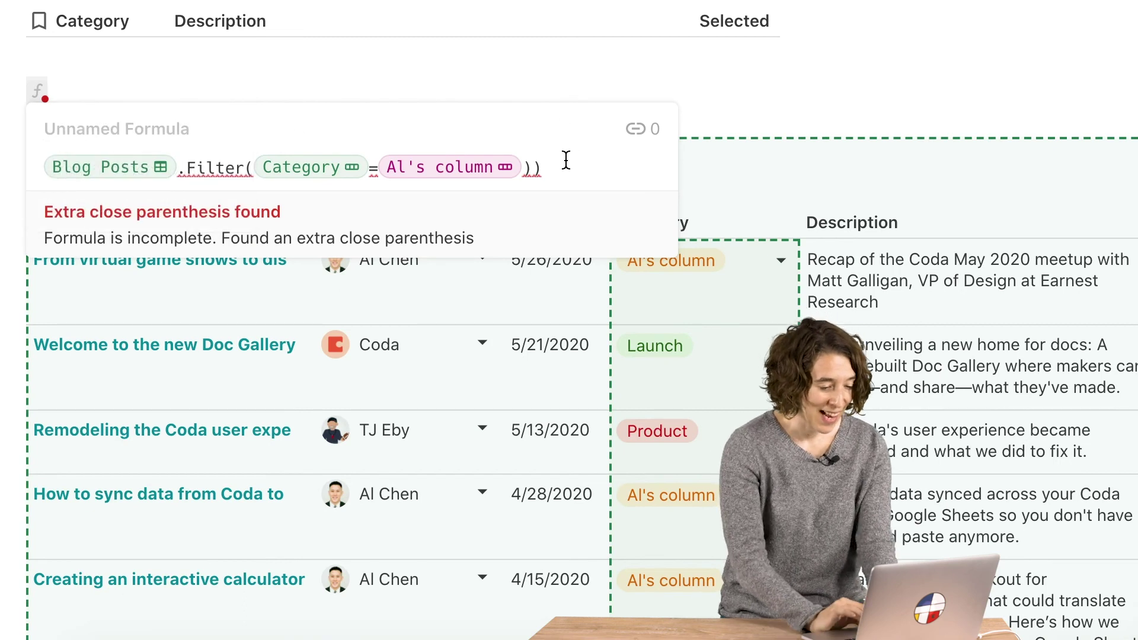
Add the condition AND Featured = true inside the Filter parentheses
{"action": "key", "text": "Left"}
{"action": "key", "text": "Left"}
{"action": "type", "text": "AND "}
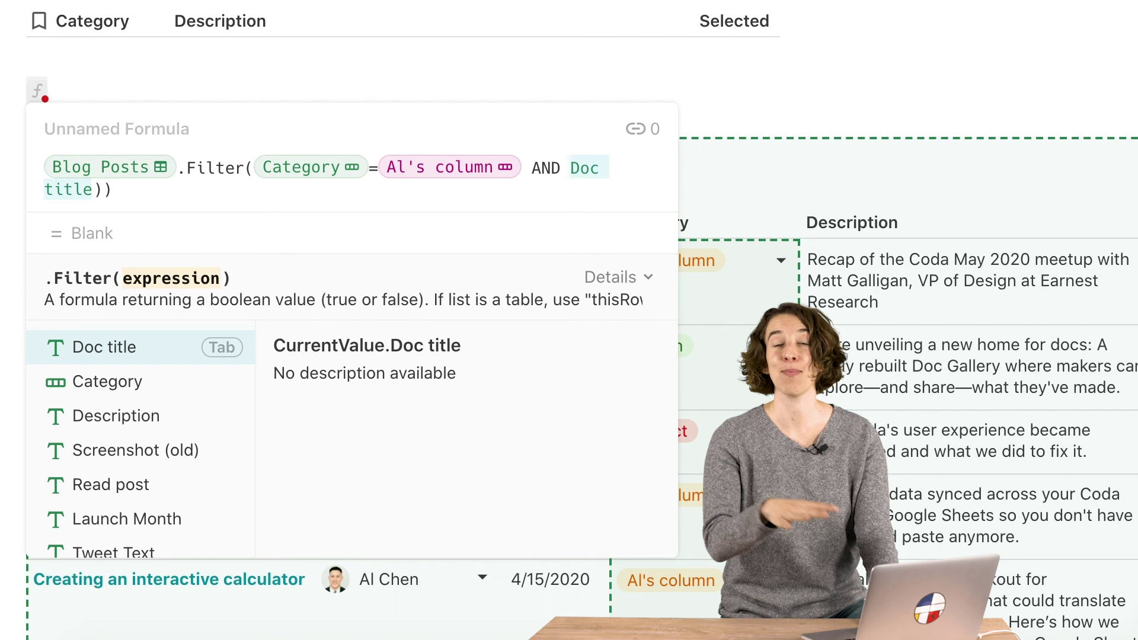
{"action": "type", "text": "featured"}
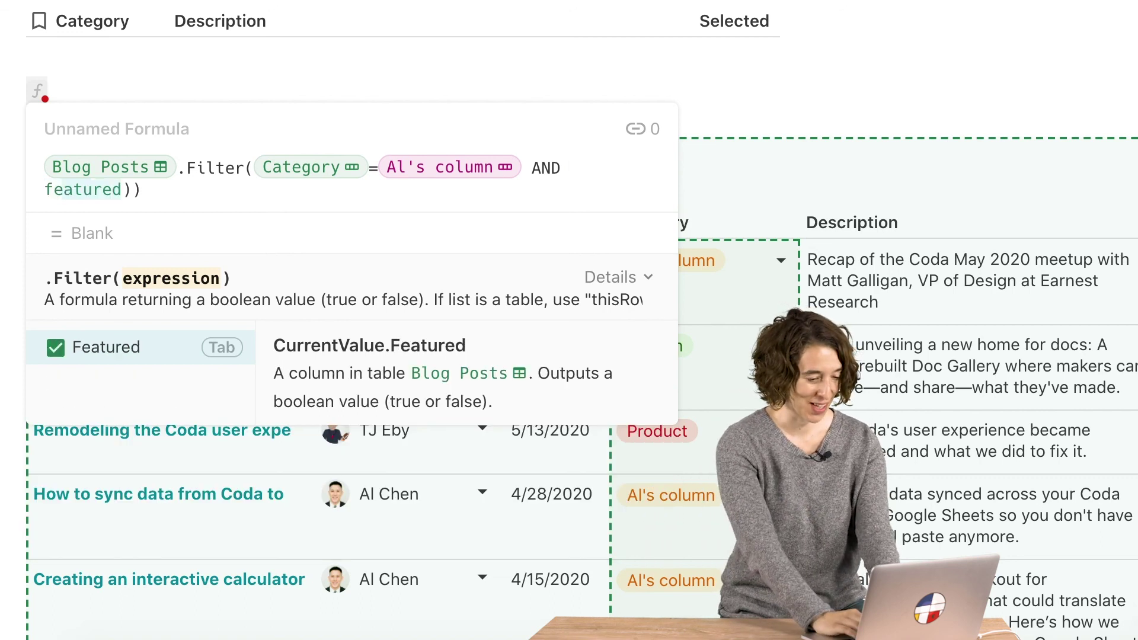
{"action": "key", "text": "Tab"}
{"action": "type", "text": "="}
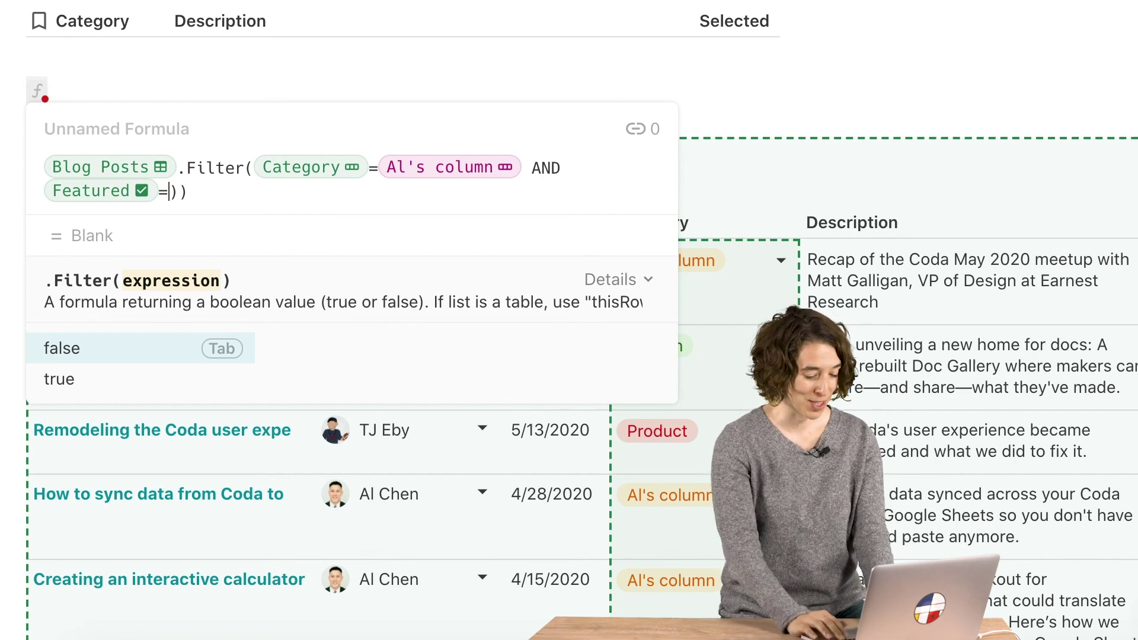
{"action": "type", "text": "true"}
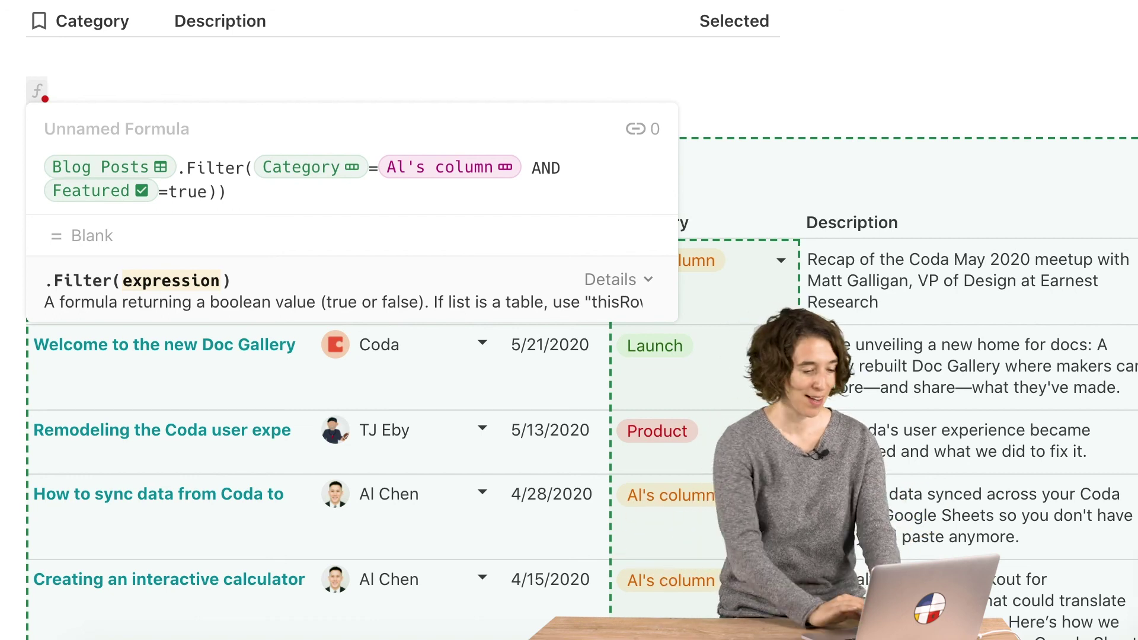
Swap the AND operator for OR between the Category and Featured conditions
{"action": "left_click", "coordinate": [544, 163]}
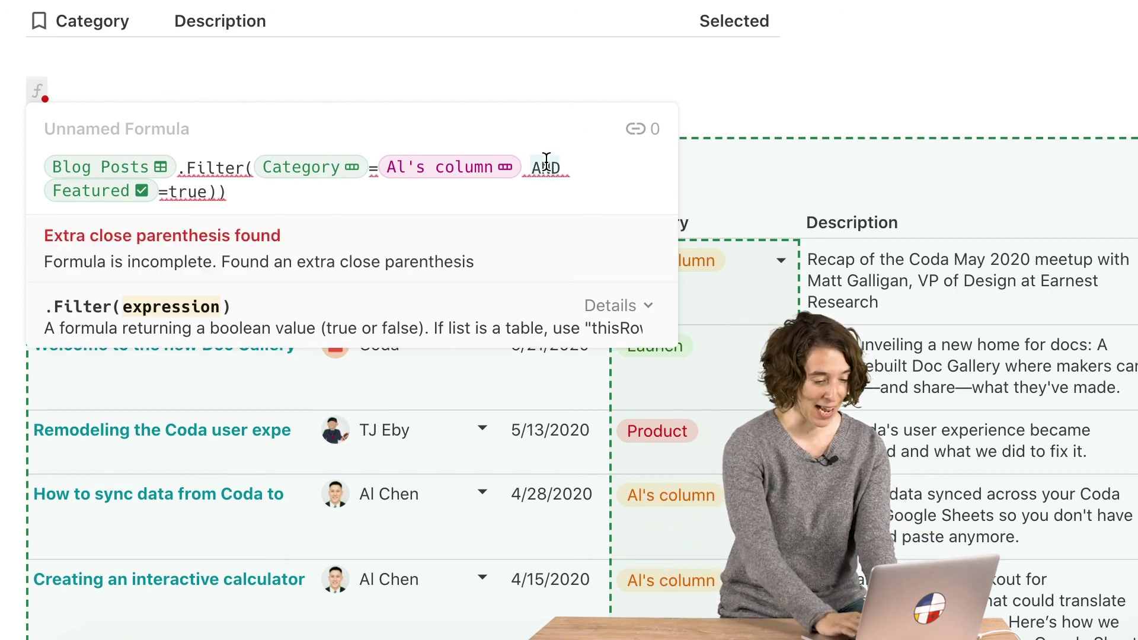
{"action": "type", "text": "OR"}
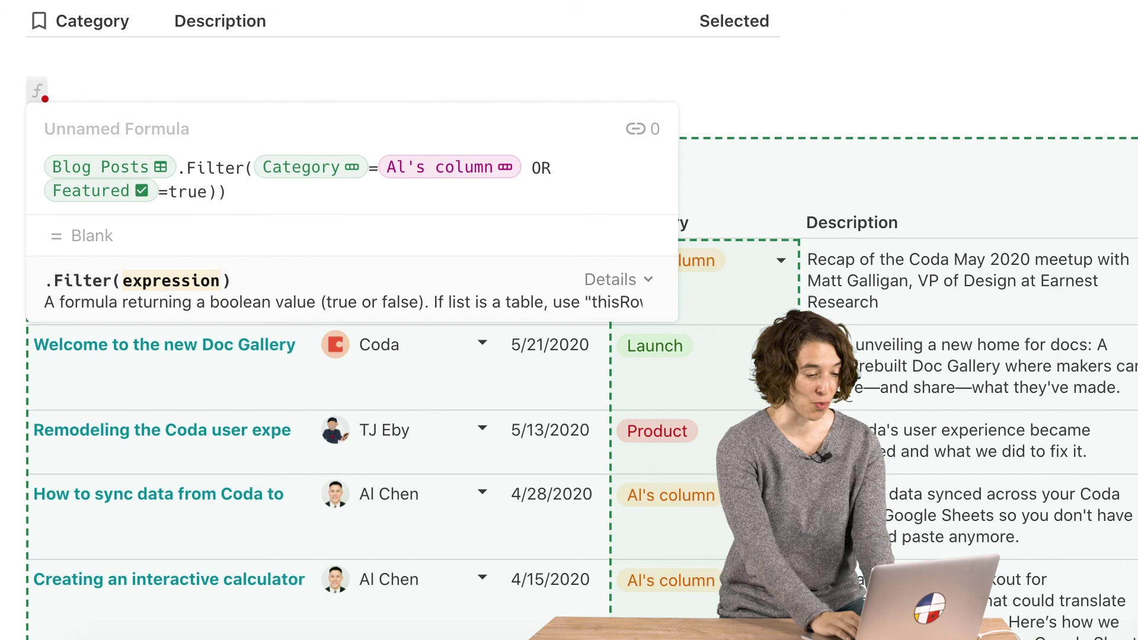
{"action": "left_click", "coordinate": [257, 196]}
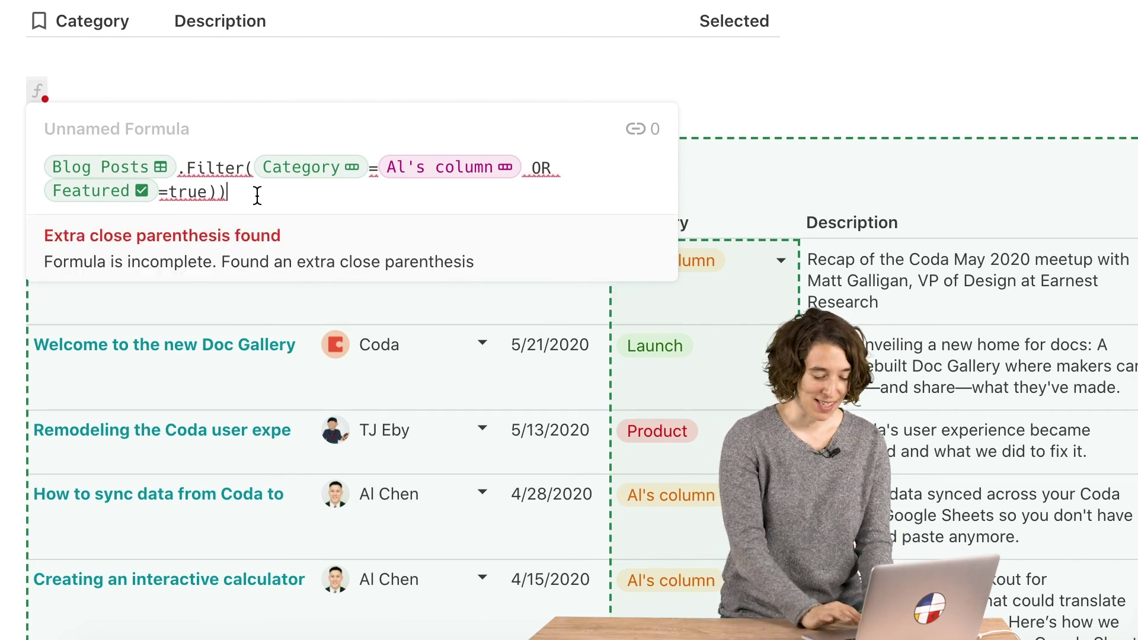
Chain .Count() onto the filtered list, then replace it with .BulletedList()
{"action": "type", "text": "."}
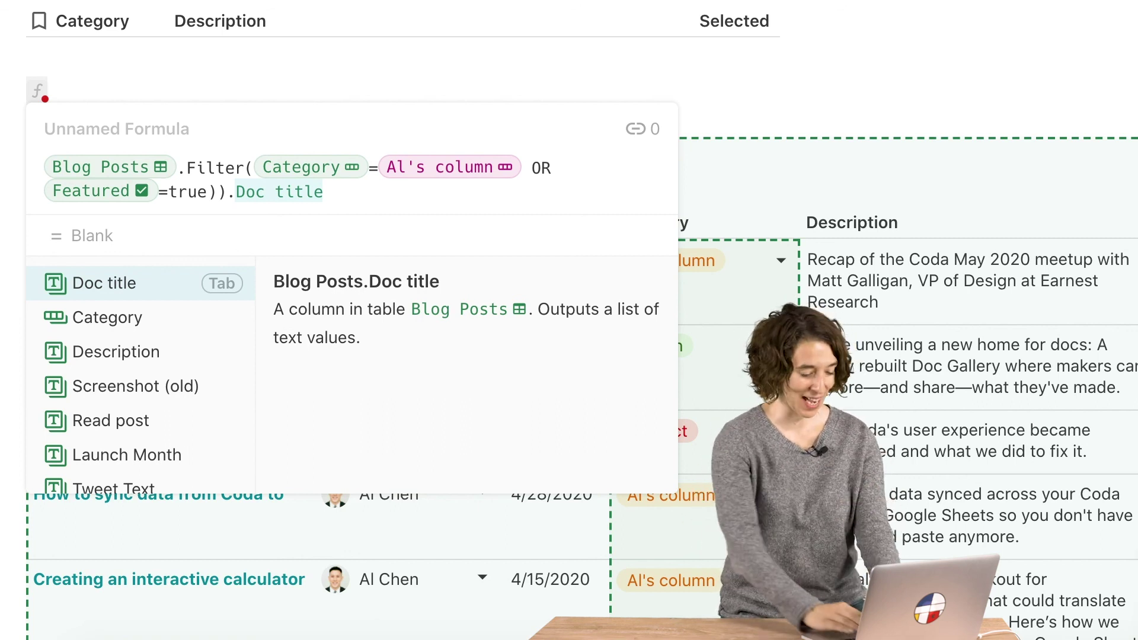
{"action": "type", "text": "cou"}
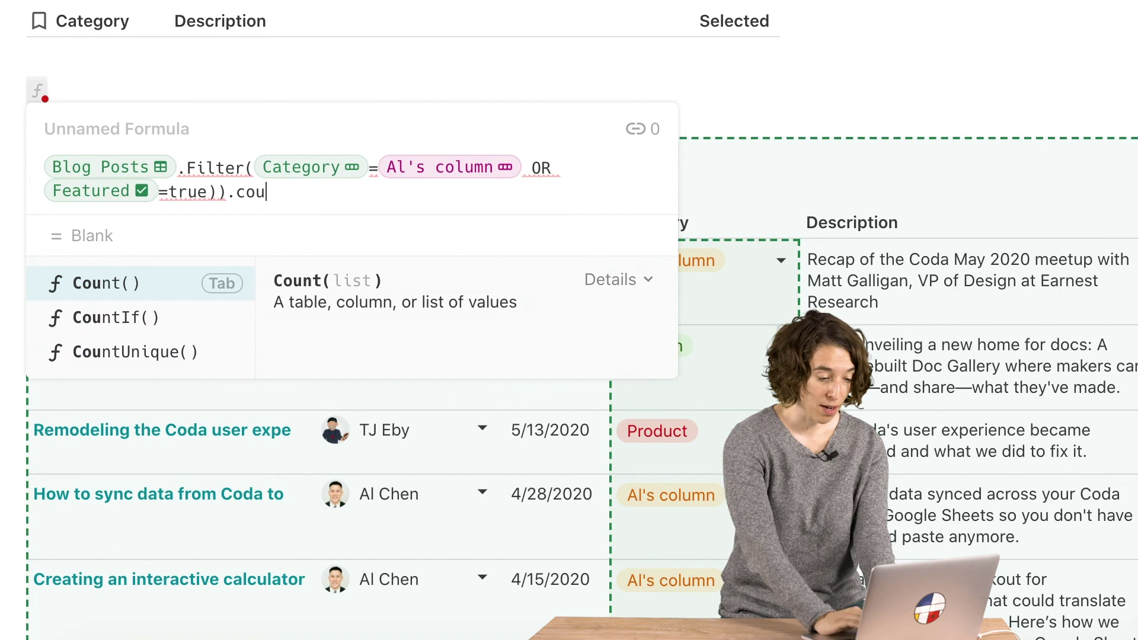
{"action": "type", "text": "nt("}
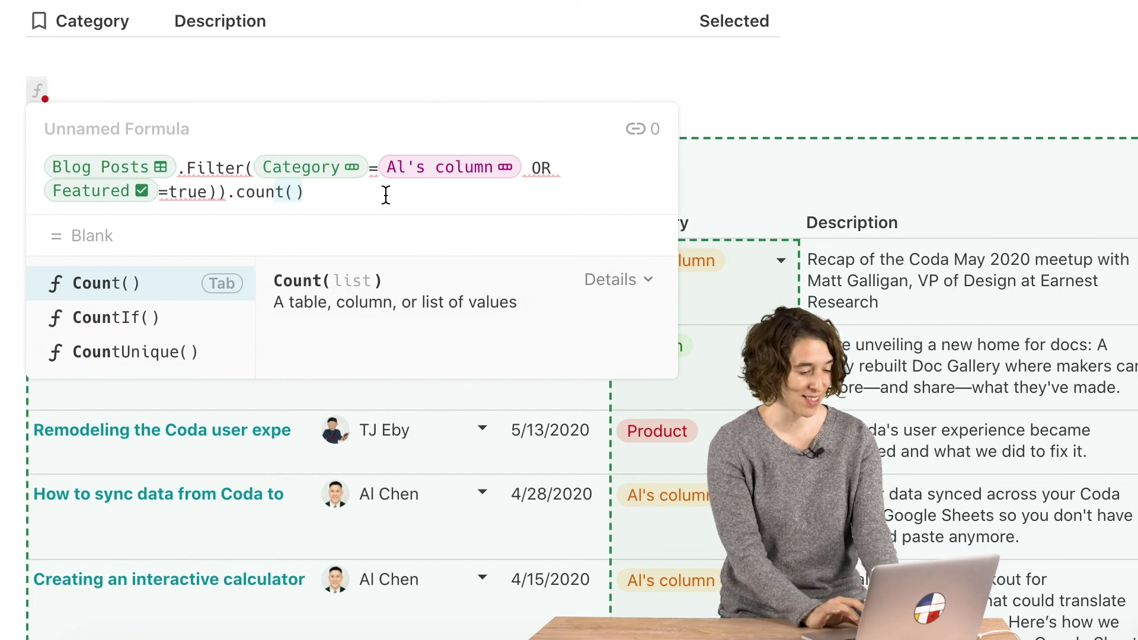
{"action": "key", "text": "Tab"}
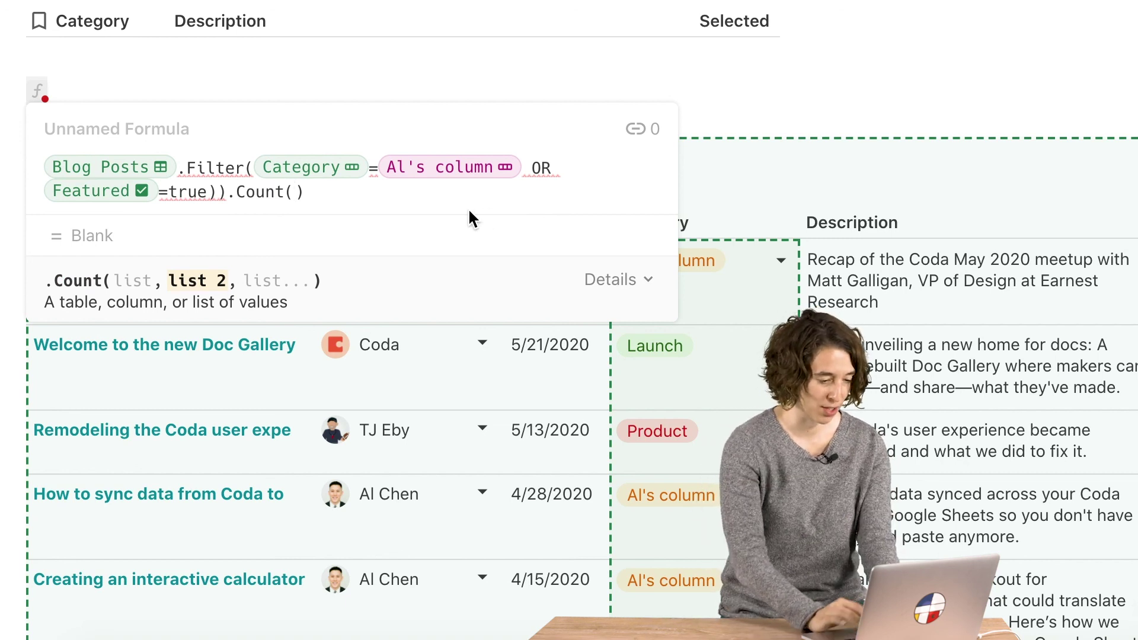
{"action": "key", "text": "BackSpace"}
{"action": "key", "text": "BackSpace"}
{"action": "key", "text": "BackSpace"}
{"action": "key", "text": "BackSpace"}
{"action": "key", "text": "BackSpace"}
{"action": "key", "text": "BackSpace"}
{"action": "type", "text": "bulletedList"}
{"action": "key", "text": "Tab"}
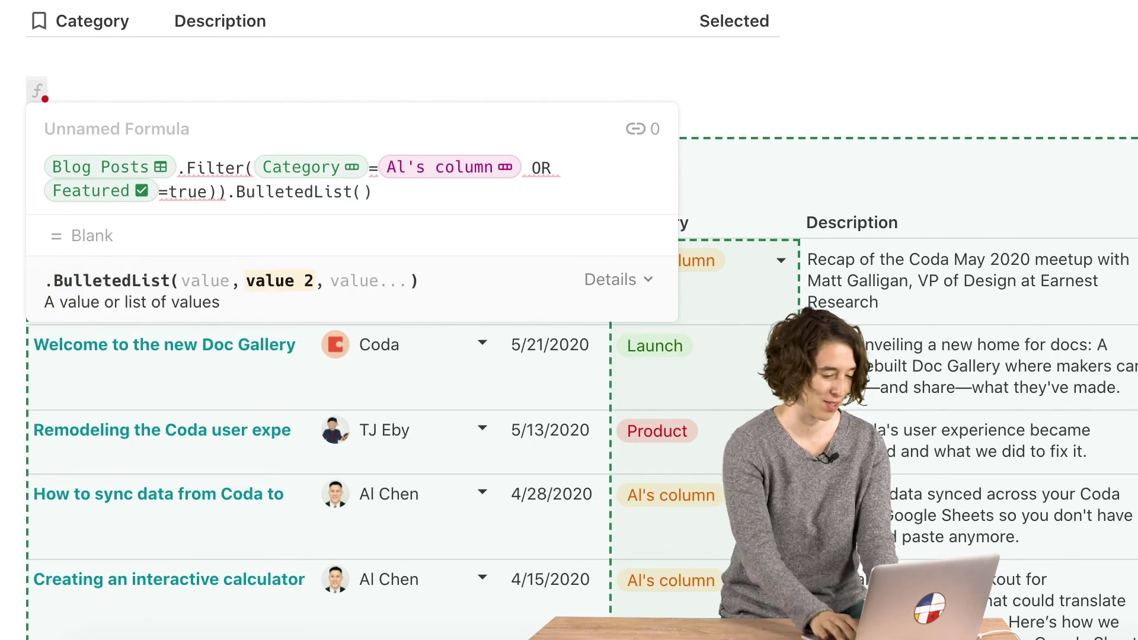
Replace .BulletedList() with .NumberedList() at the end of the formula
{"action": "key", "text": "BackSpace"}
{"action": "key", "text": "BackSpace"}
{"action": "key", "text": "BackSpace"}
{"action": "key", "text": "BackSpace"}
{"action": "key", "text": "BackSpace"}
{"action": "key", "text": "BackSpace"}
{"action": "key", "text": "BackSpace"}
{"action": "key", "text": "BackSpace"}
{"action": "key", "text": "BackSpace"}
{"action": "key", "text": "BackSpace"}
{"action": "key", "text": "BackSpace"}
{"action": "key", "text": "BackSpace"}
{"action": "key", "text": "BackSpace"}
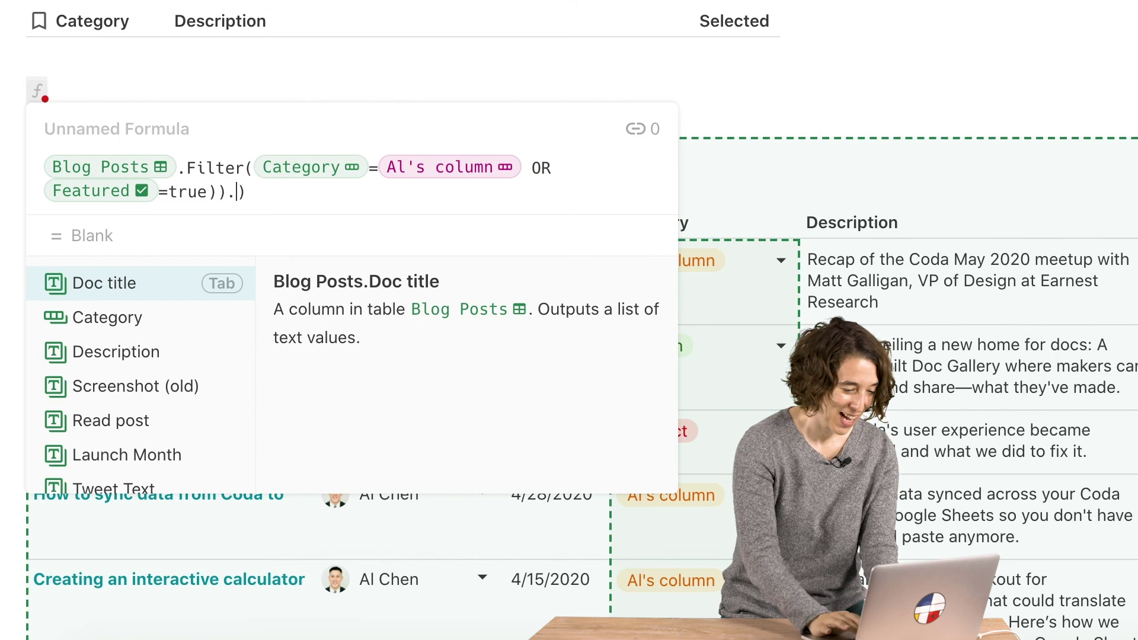
{"action": "type", "text": "numberedList("}
{"action": "key", "text": "Tab"}
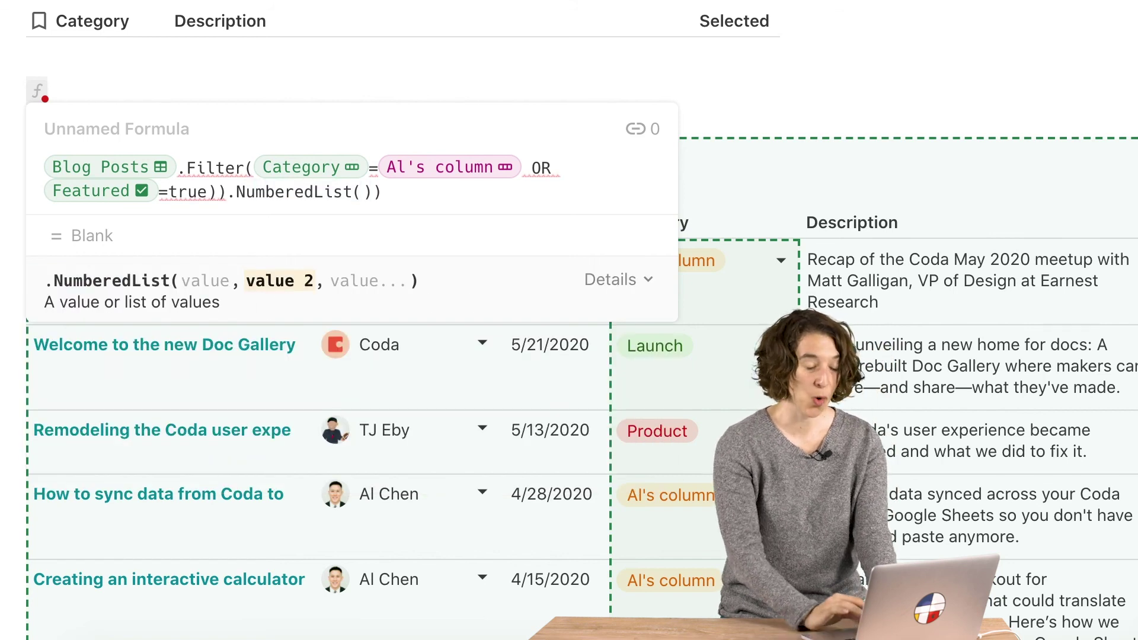